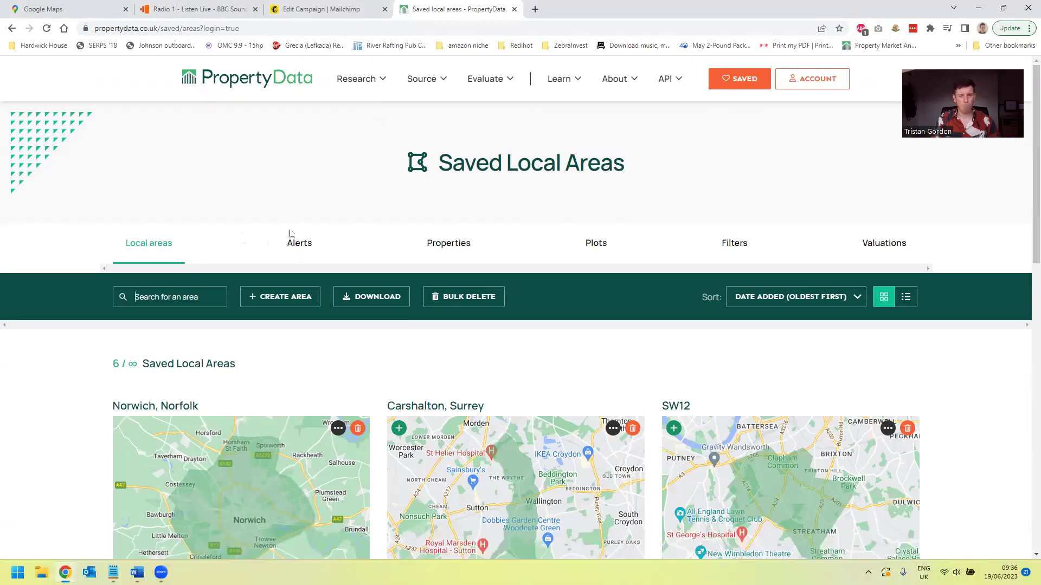
- Open the PropertyData browser extension page and review its description and getting-started requirements
click(376, 83)
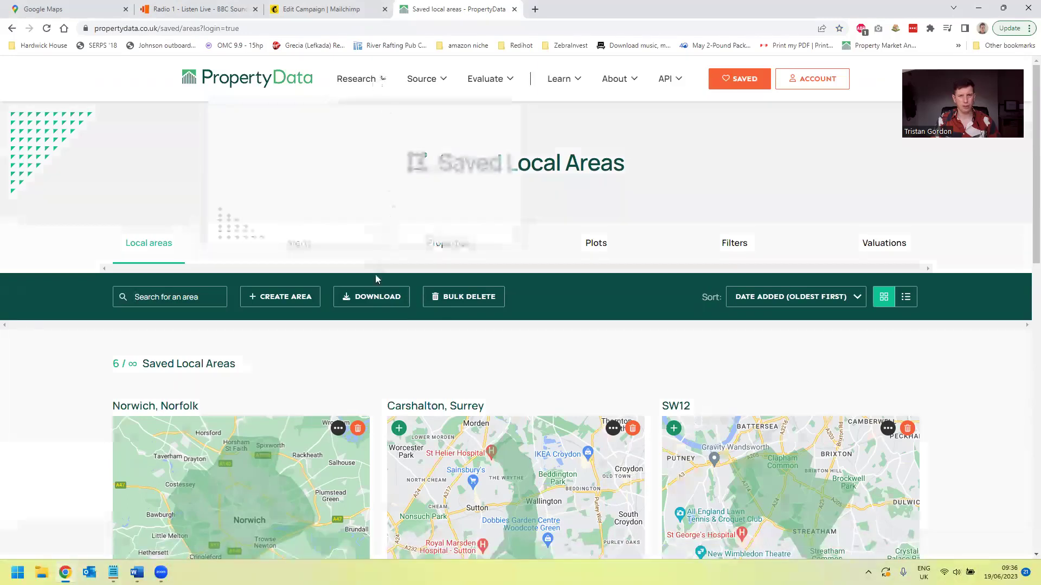
click(415, 246)
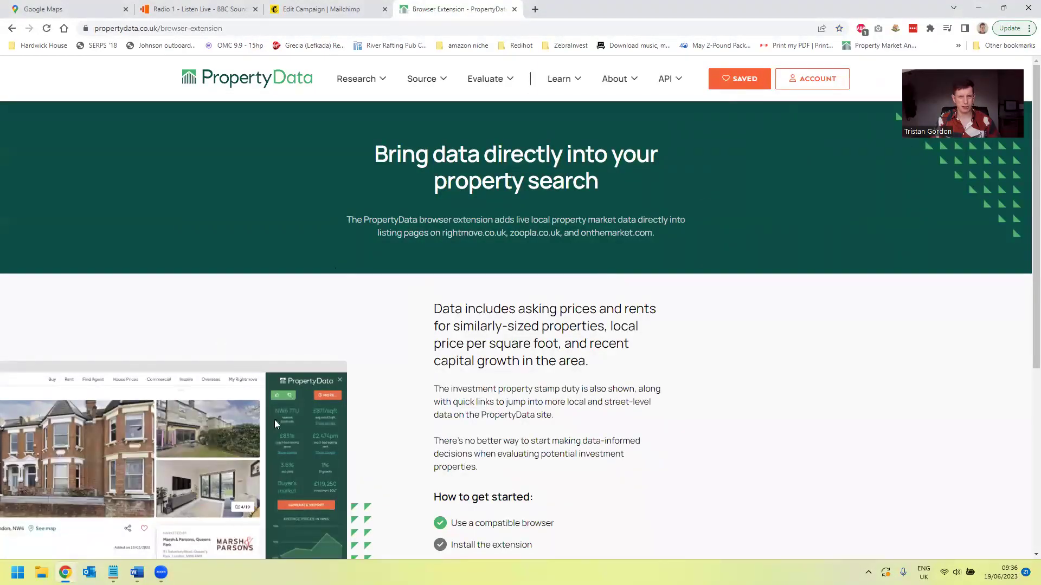
scroll(273, 442, down, 4)
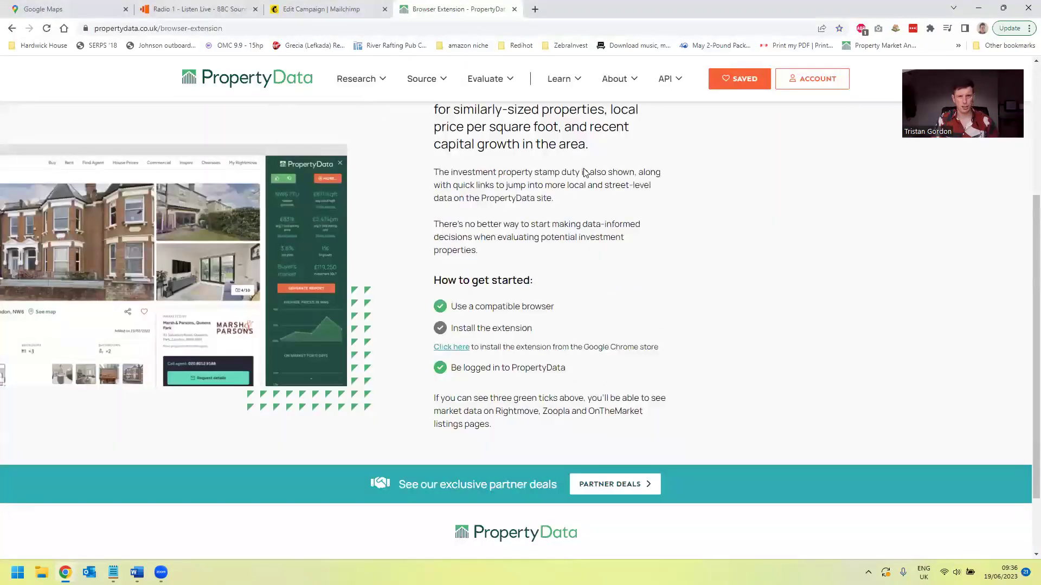
scroll(594, 151, up, 1)
scroll(530, 143, up, 1)
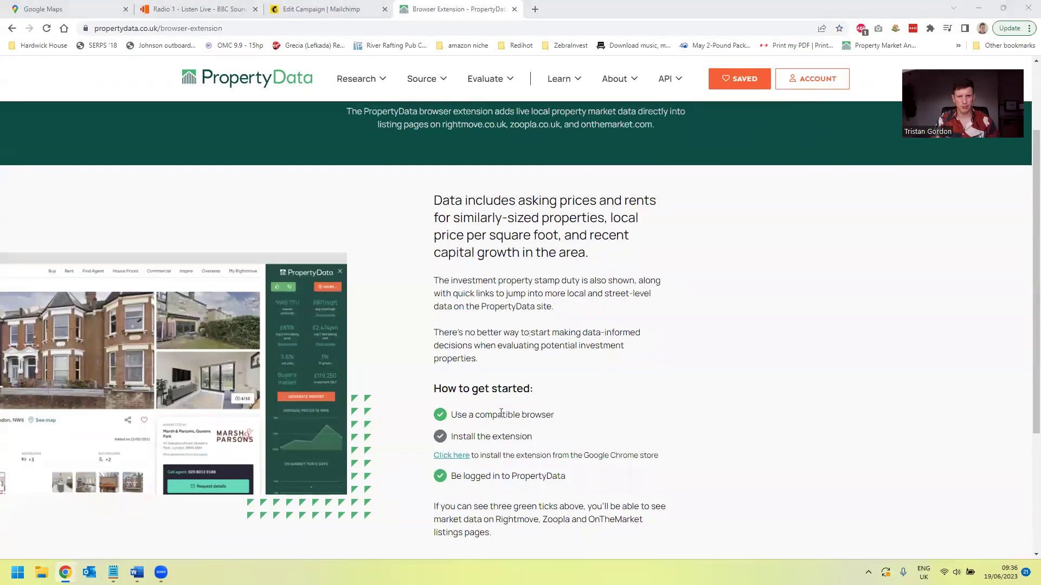
scroll(516, 295, down, 3)
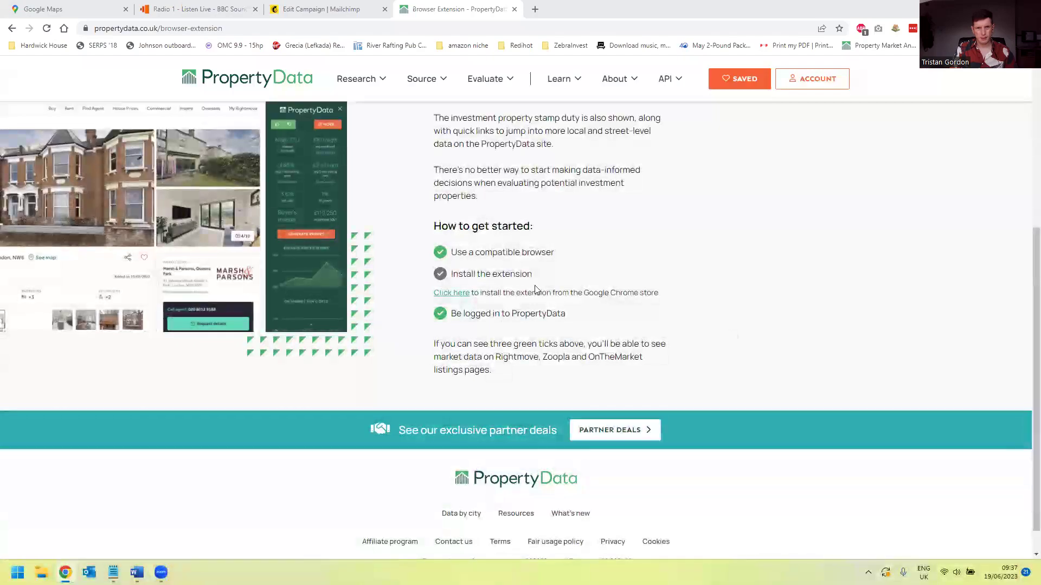
- Install the PropertyData - Data, Info & Analysis extension from the Chrome Web Store and close the store page
click(458, 301)
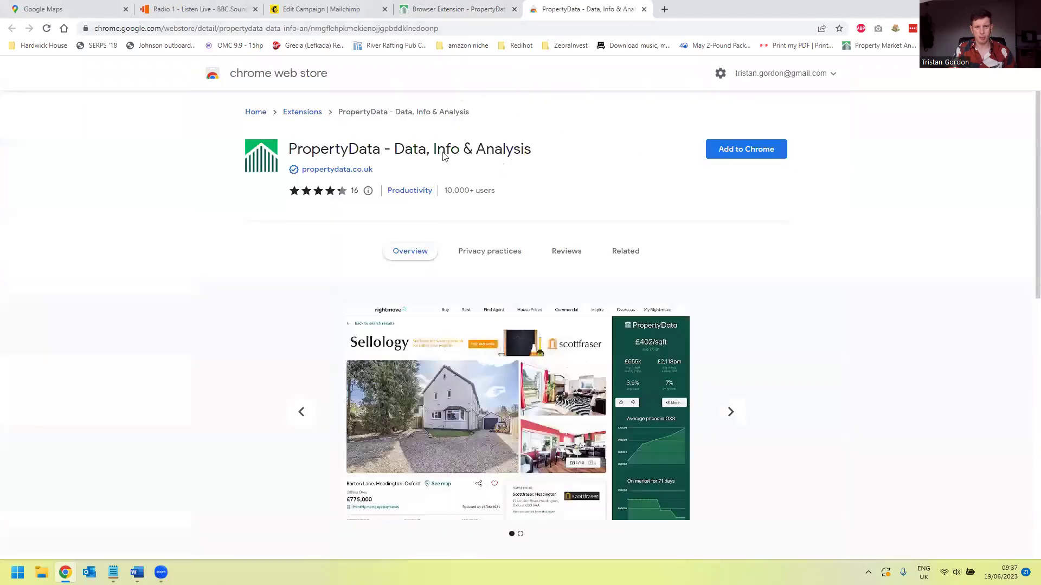
click(732, 154)
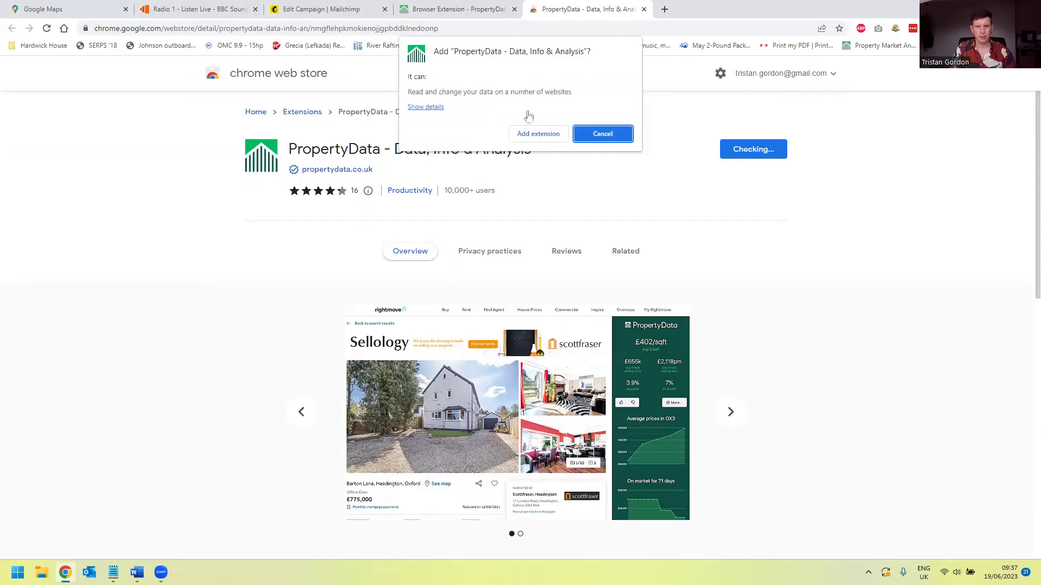
click(526, 138)
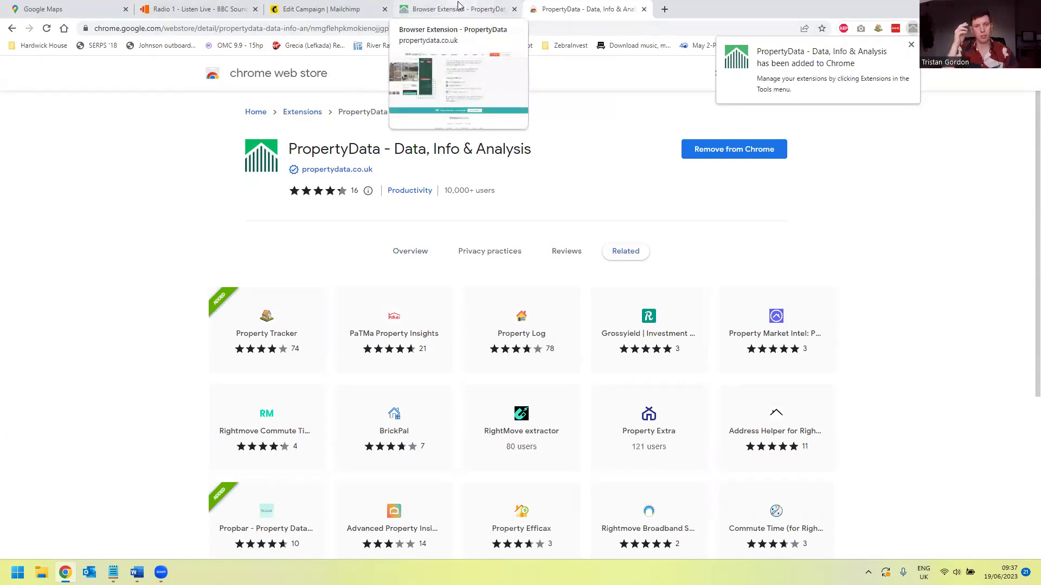
click(644, 9)
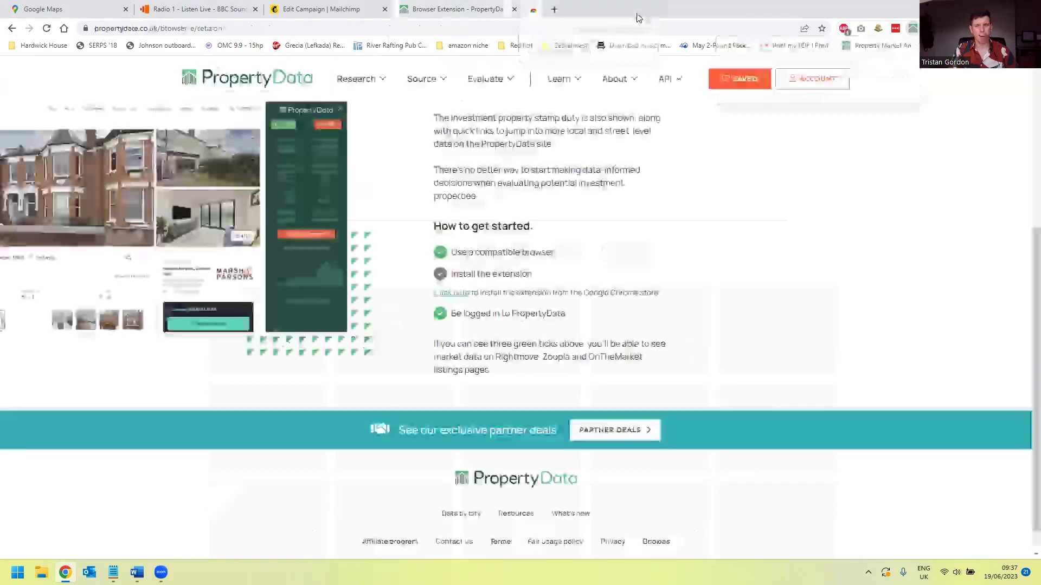
- Go to the saved local areas and open the dashboard for Serco 1
scroll(514, 173, up, 3)
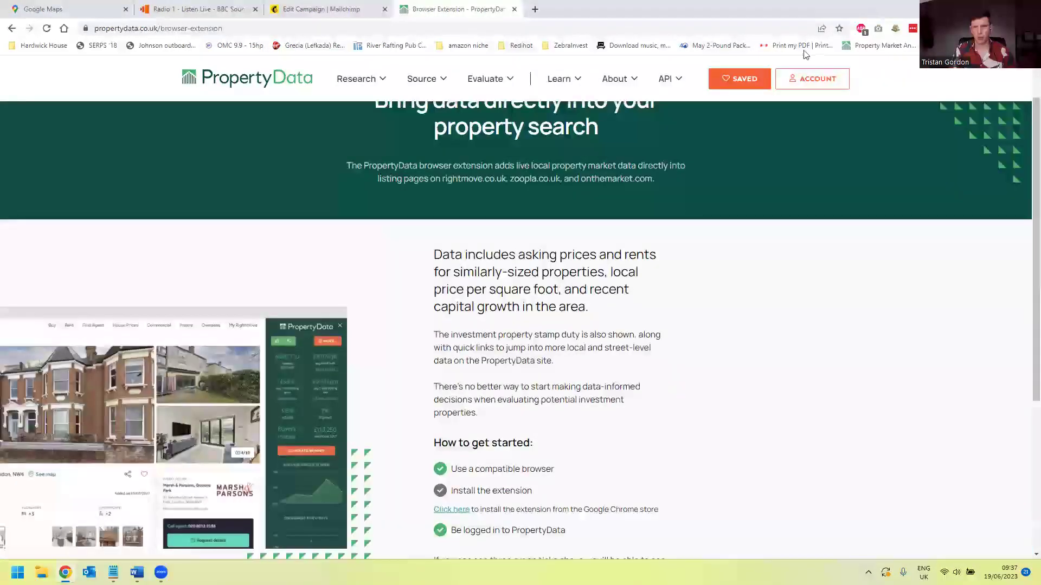
click(747, 80)
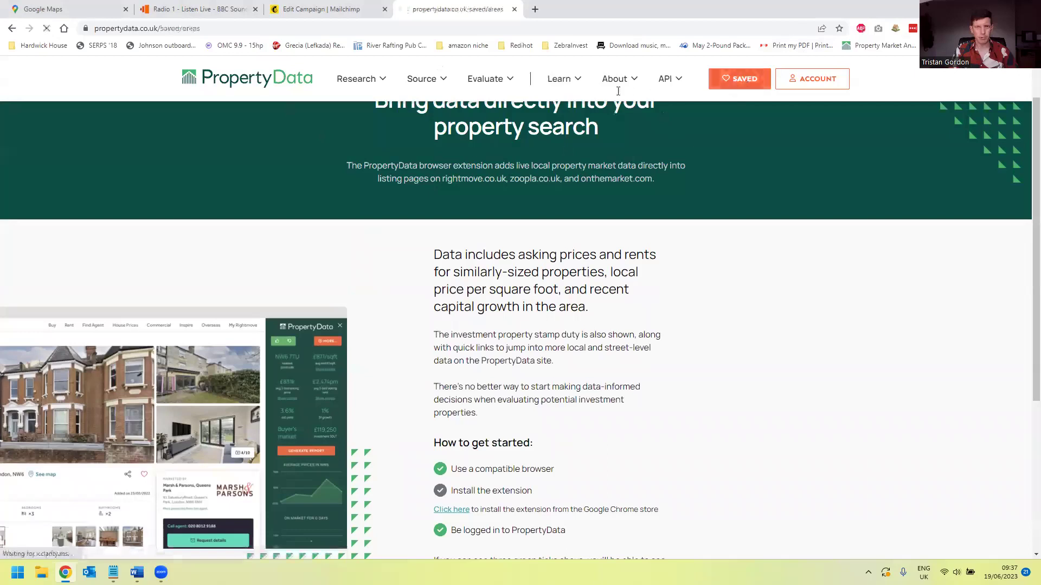
scroll(307, 242, down, 8)
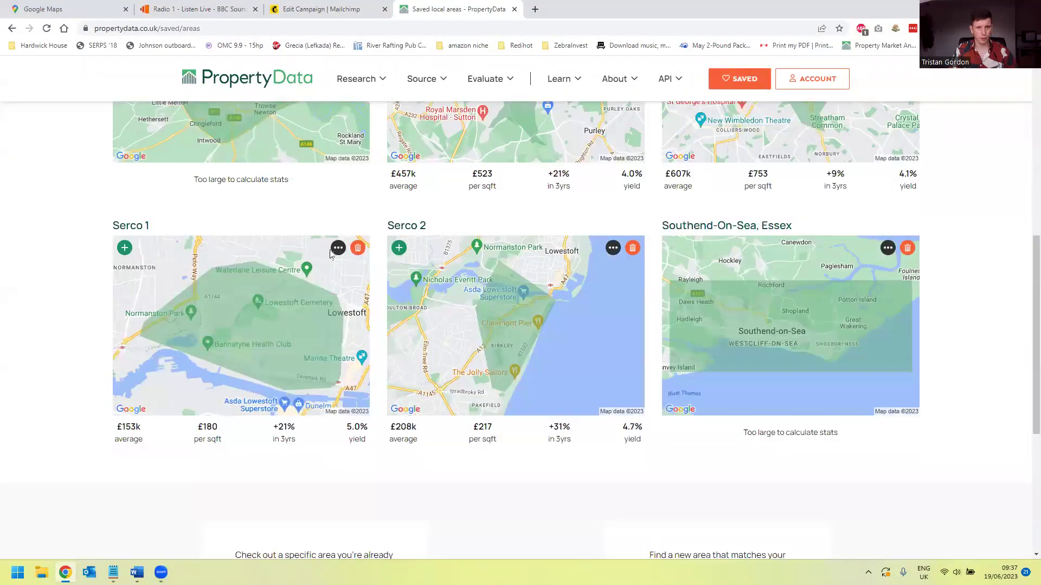
click(337, 247)
click(312, 269)
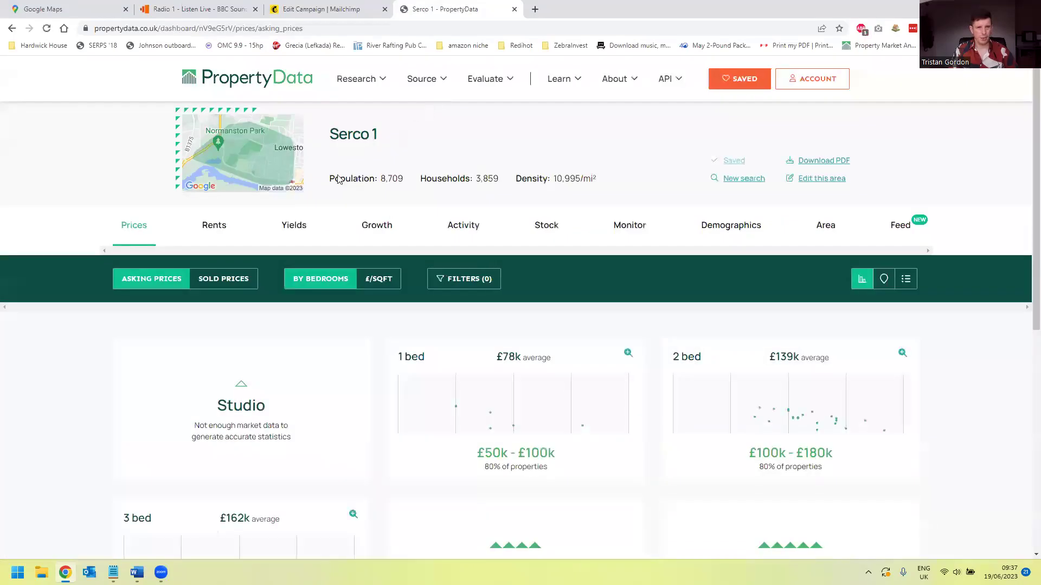
- Open the Rightmove listing for the £100,000 St. Peters Street property from the 3-bed asking price chart
scroll(335, 145, down, 4)
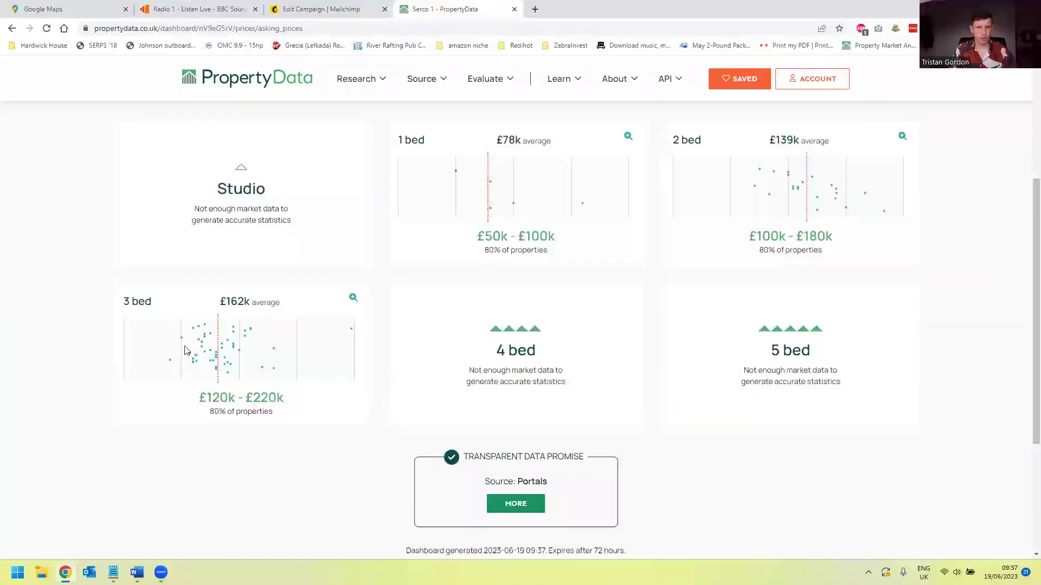
click(190, 351)
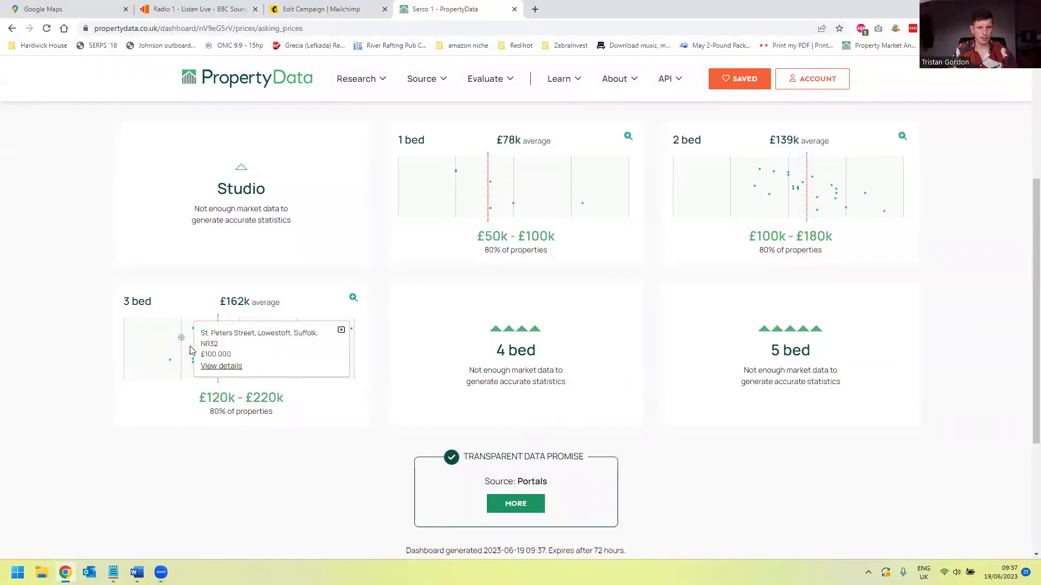
click(223, 367)
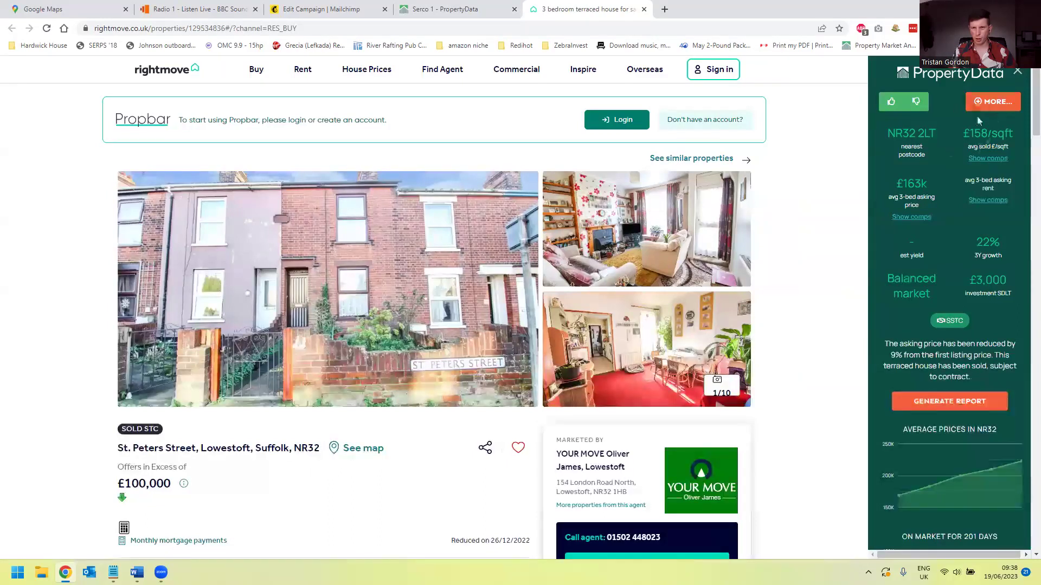
- Examine the local market figures and price history that the PropertyData extension shows for the St. Peters Street listing
scroll(920, 280, down, 2)
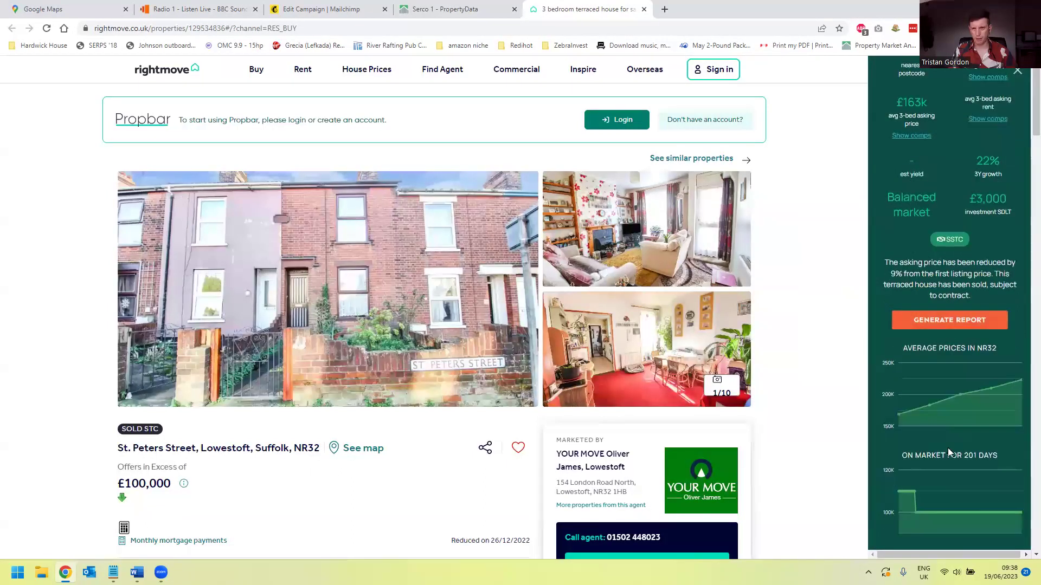
scroll(903, 495, down, 2)
mouse_move(908, 497)
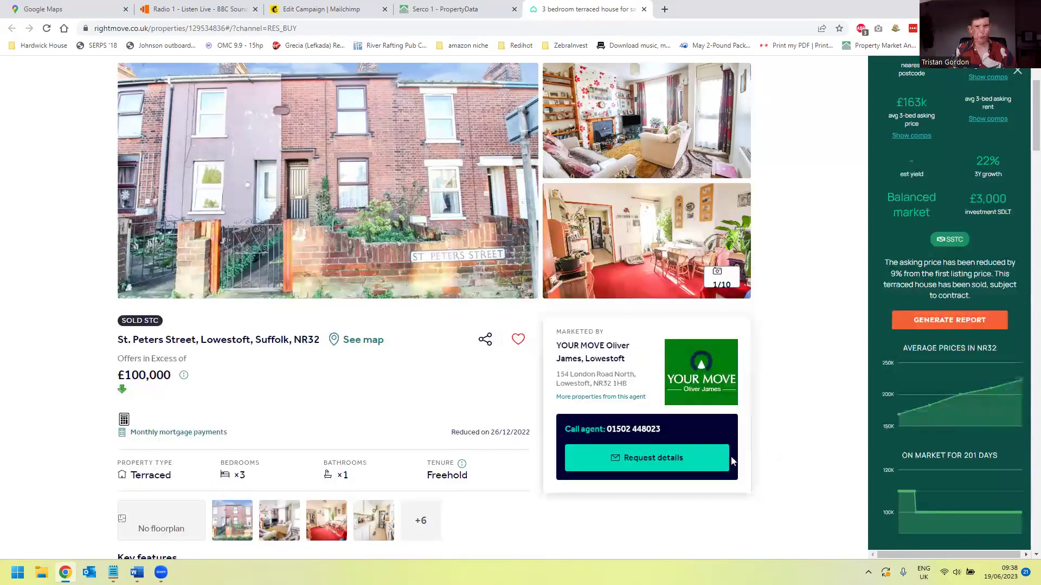
scroll(950, 348, up, 4)
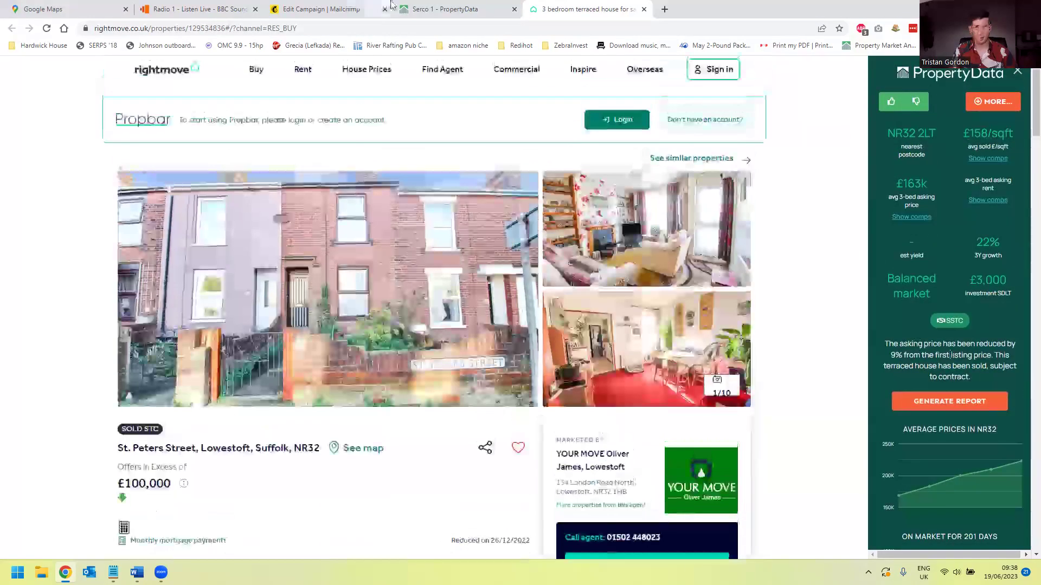
- Return to the Serco 1 dashboard and open the £120,000 Norwich Road listing from the 3-bed asking price chart
click(432, 8)
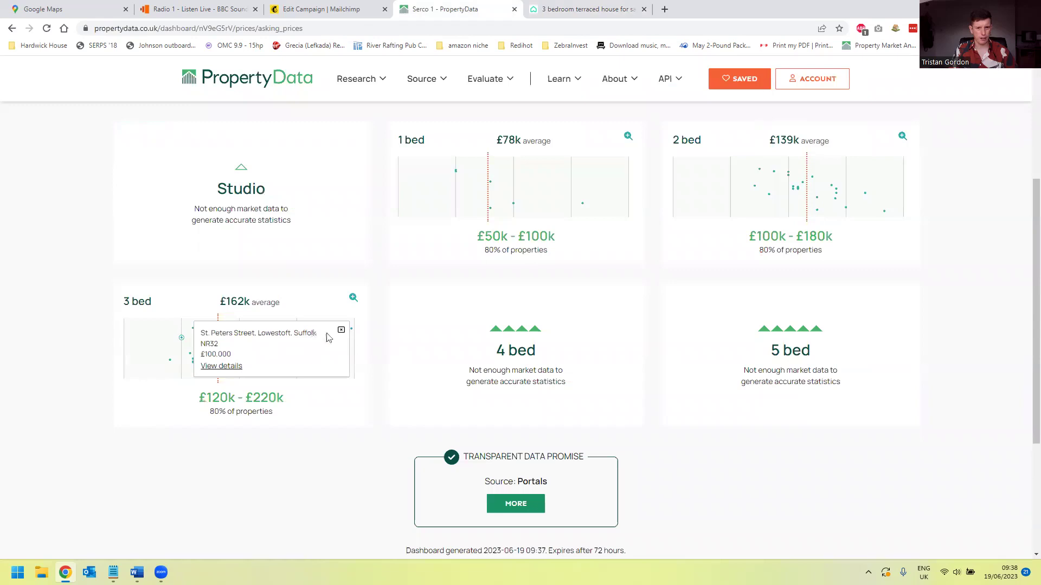
click(341, 330)
click(193, 361)
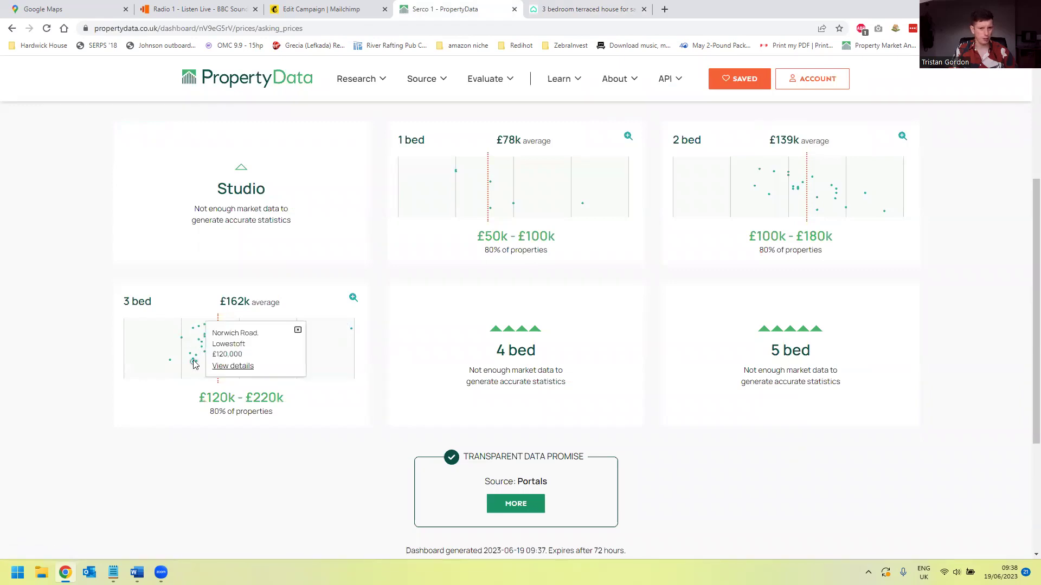
click(228, 368)
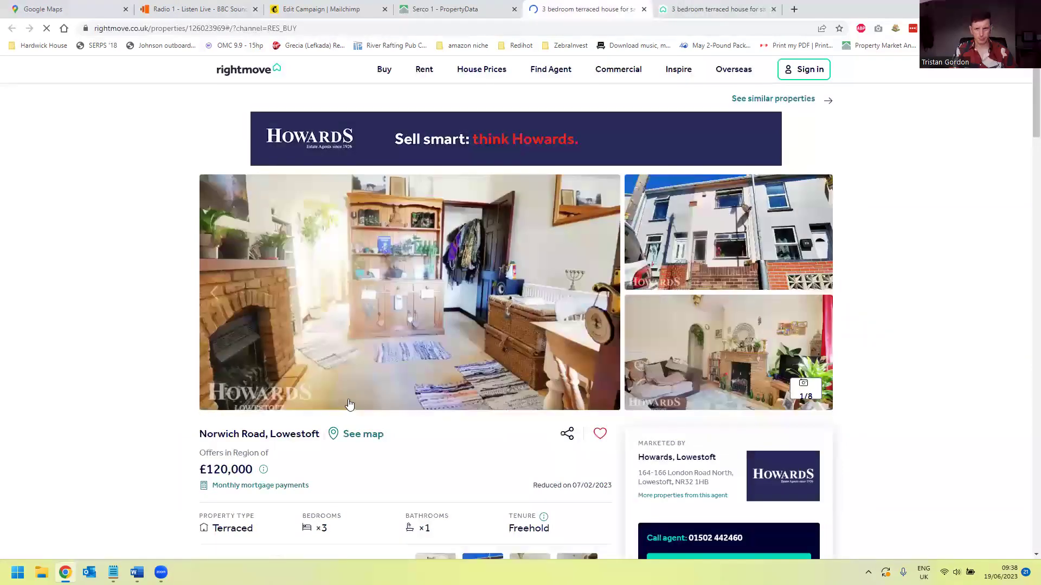
- Look through the floorplan and photos of the Norwich Road property, then return to its listing page
scroll(252, 461, down, 3)
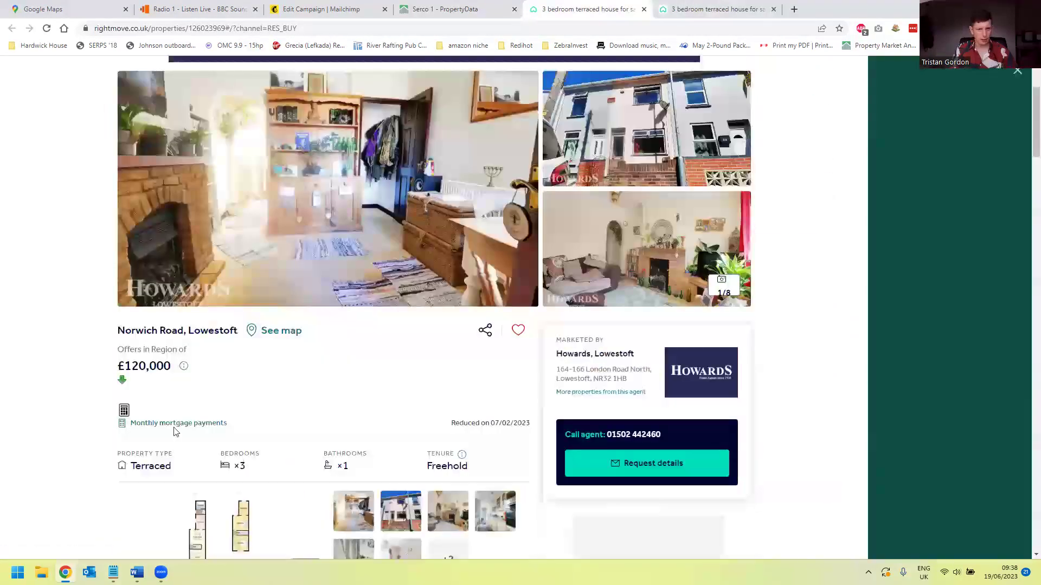
click(296, 393)
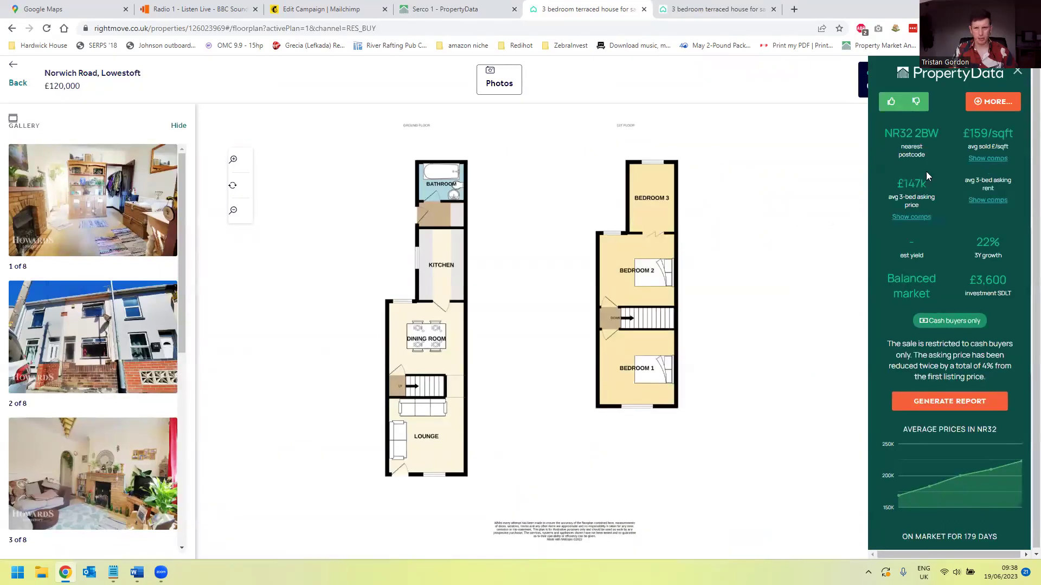
scroll(101, 216, down, 1)
click(101, 216)
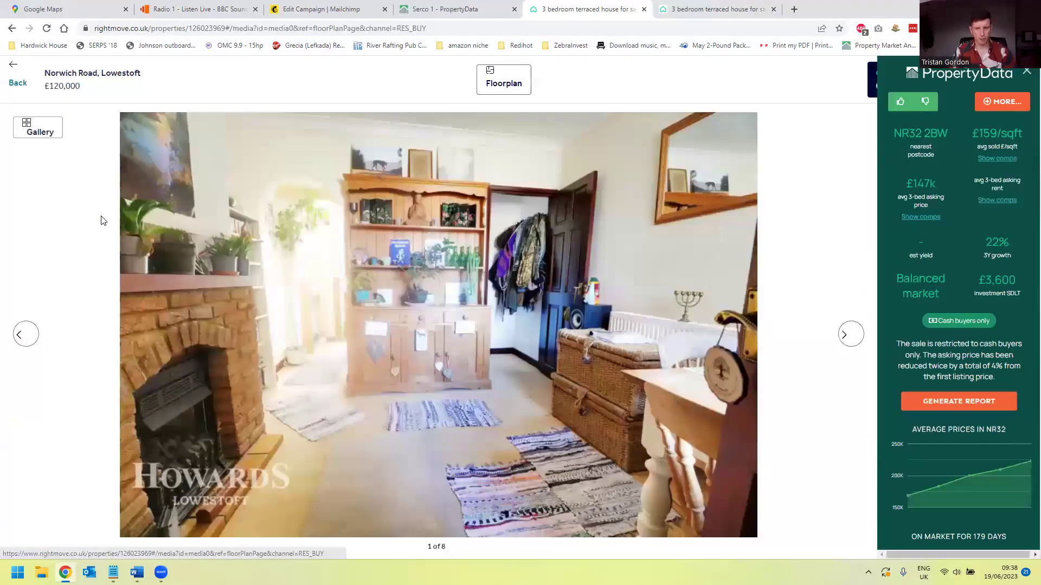
scroll(105, 225, down, 6)
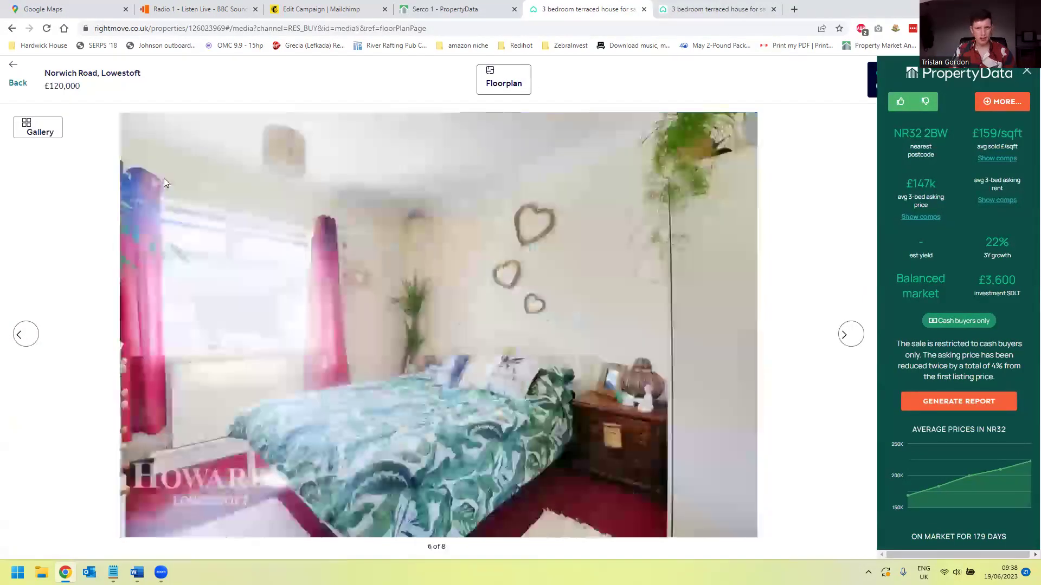
scroll(162, 176, up, 6)
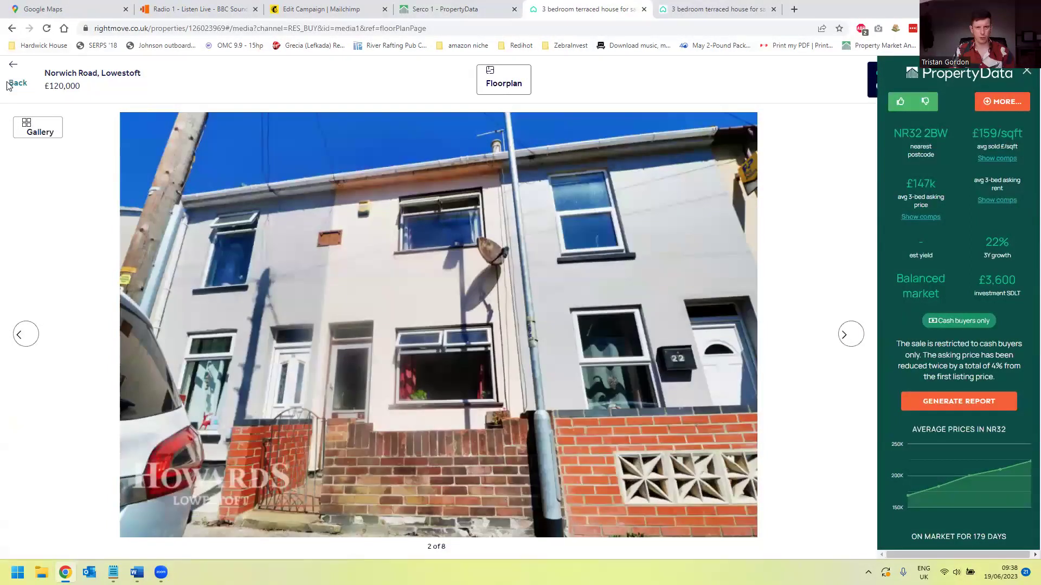
click(10, 86)
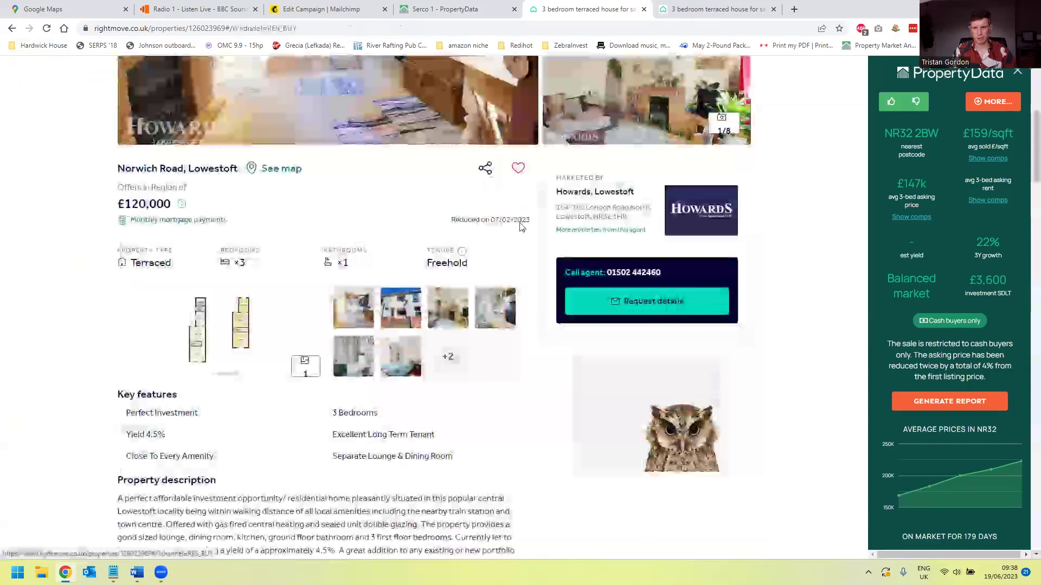
- Examine the extension's time-on-market price chart for the Norwich Road property and close its enlarged screen snip
scroll(942, 469, down, 2)
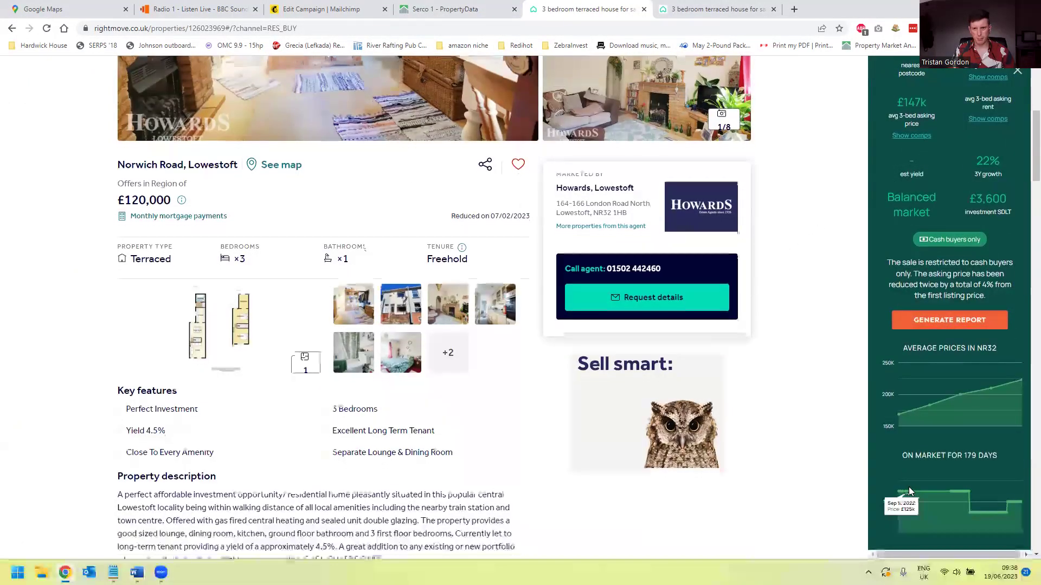
scroll(916, 488, down, 2)
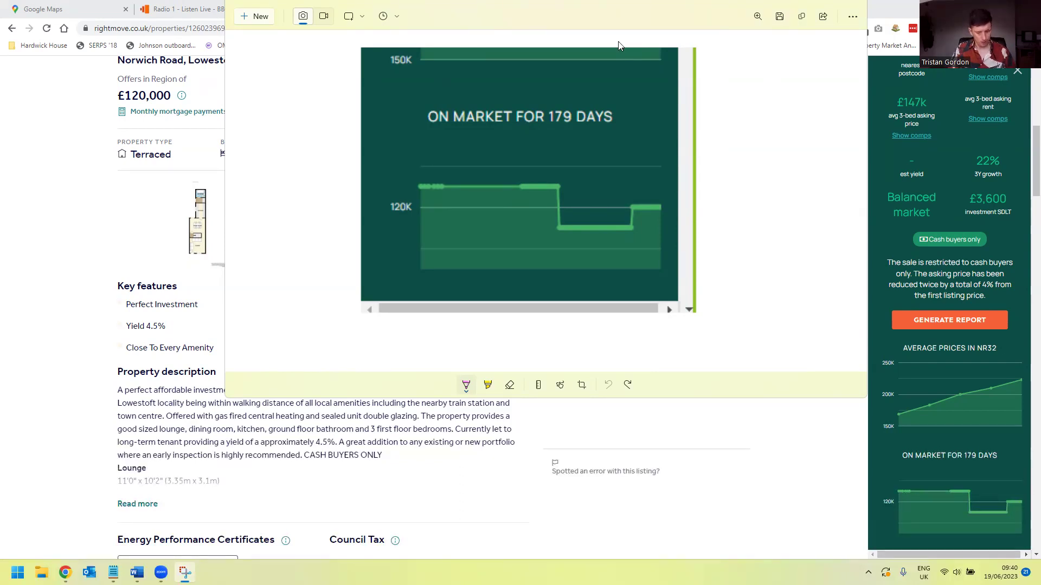
key(alt+F4)
- Close the Norwich Road listing and return to the overview of the Serco 1 dashboard
click(607, 9)
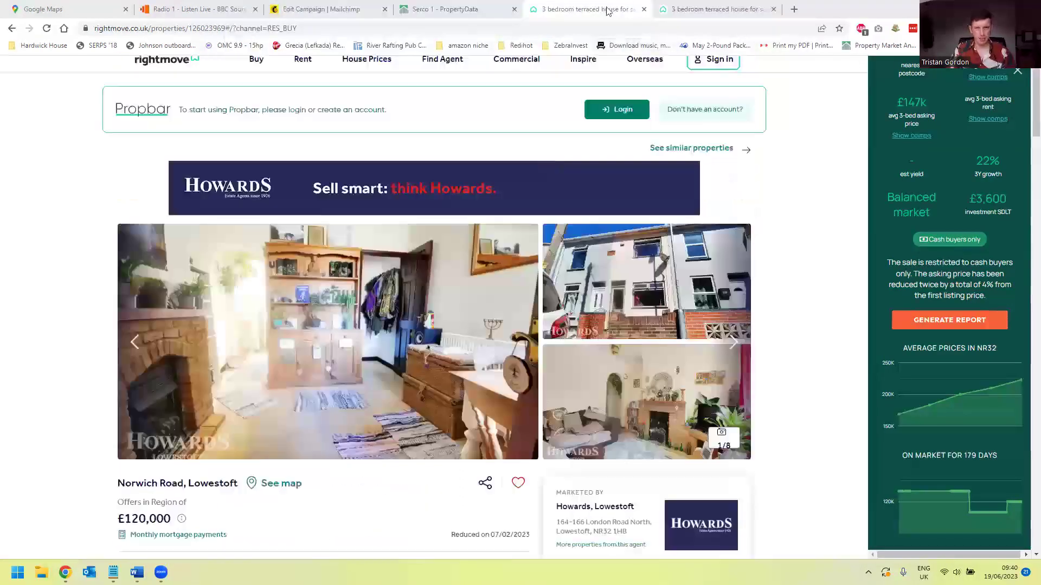
click(643, 9)
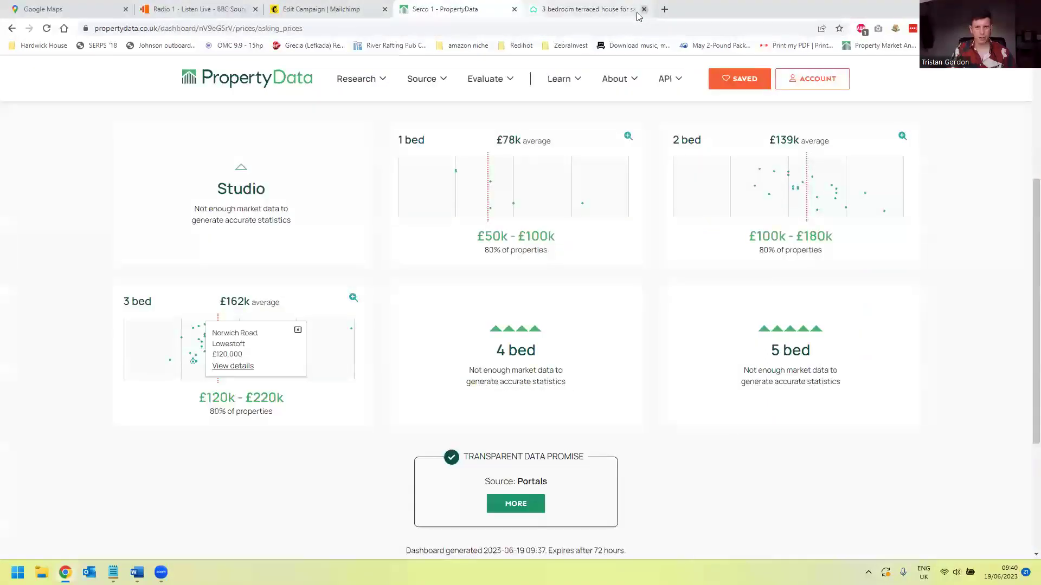
scroll(461, 239, up, 4)
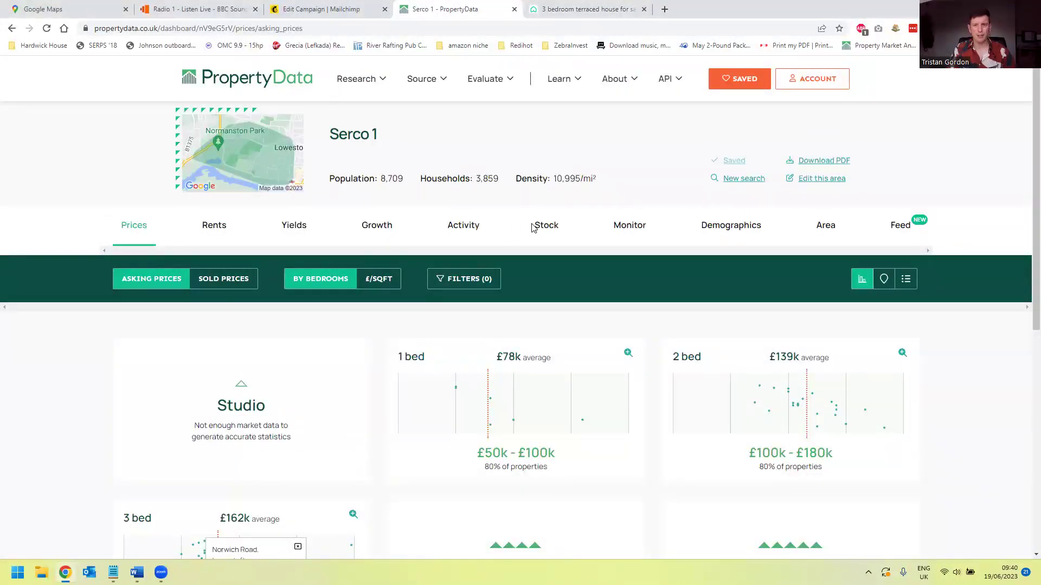